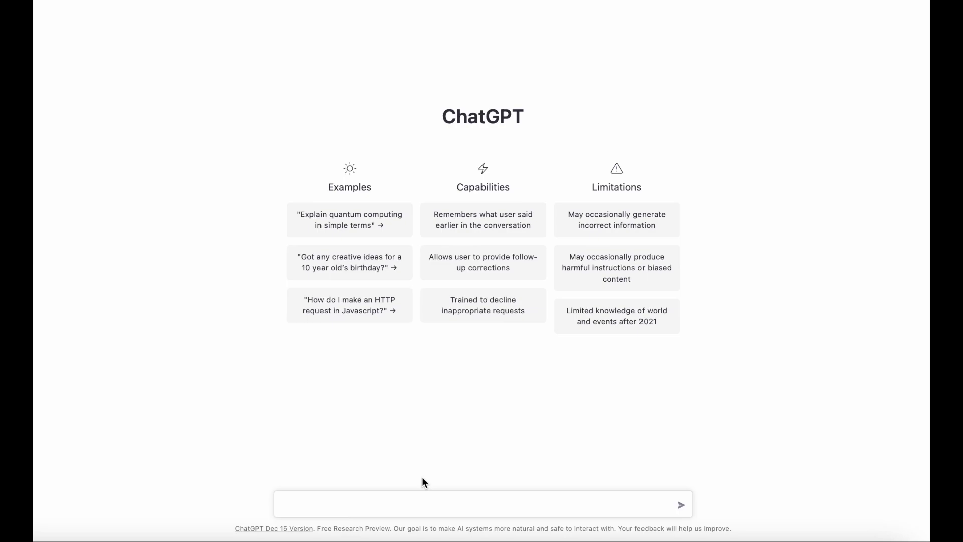
Ask ChatGPT to 'write a product brief for a website that will showcase a robot vacuum cleaner'
{"action": "left_click", "coordinate": [410, 501]}
{"action": "type", "text": "write a product brief for a website t"}
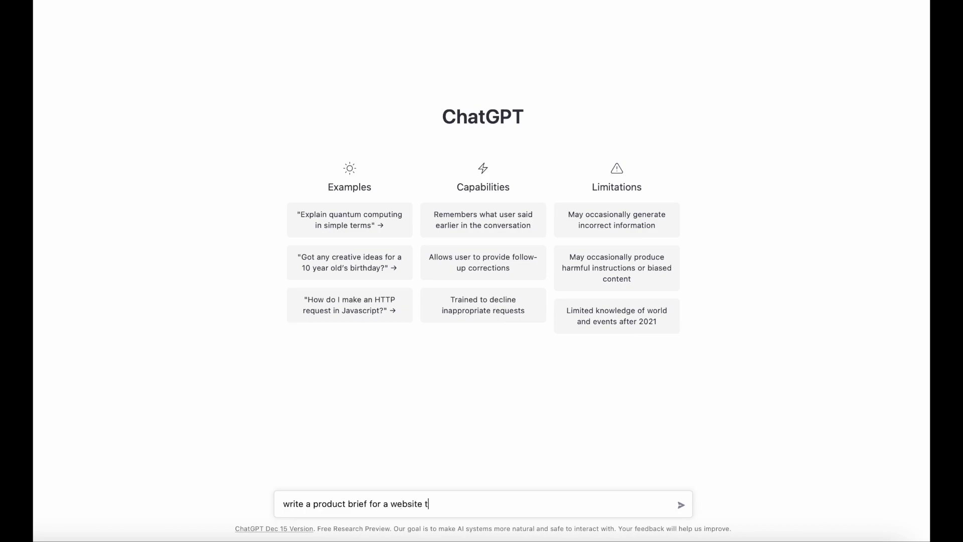
{"action": "type", "text": "hat will showcase a robot "}
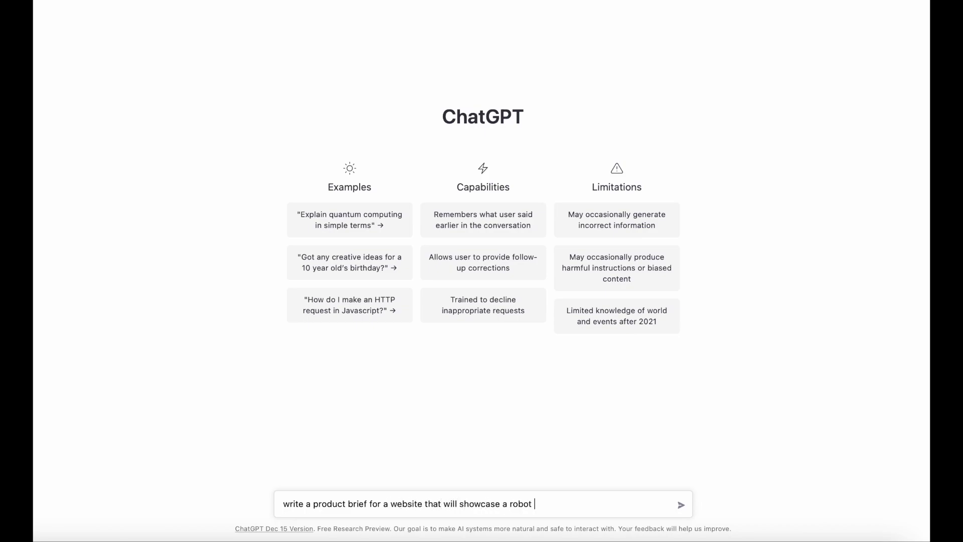
{"action": "type", "text": "vacuum cleaner"}
{"action": "key", "text": "Return"}
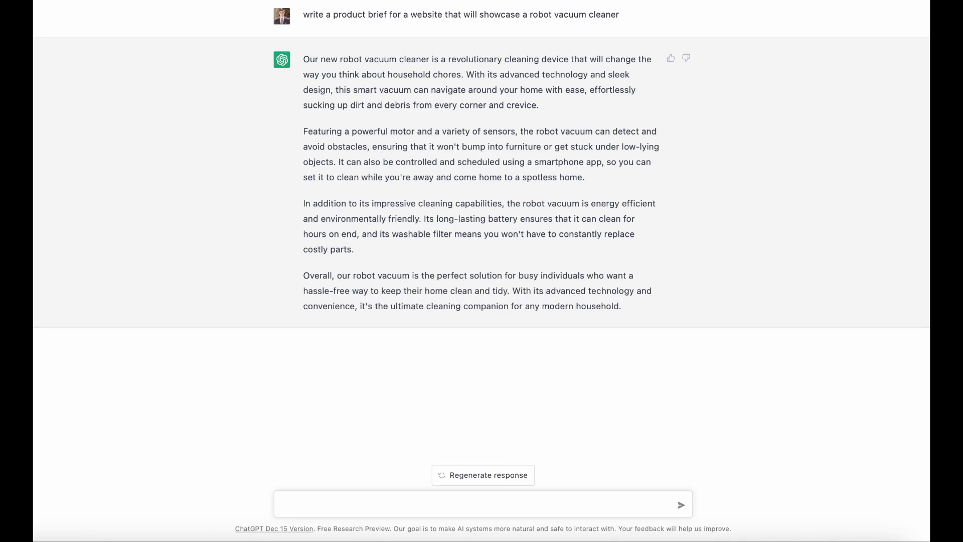
{"action": "type", "text": "te a"}
Send the prompt 'write a copy for landing page for the new robot vacuum cleaner'
{"action": "type", "text": "copy for landing page "}
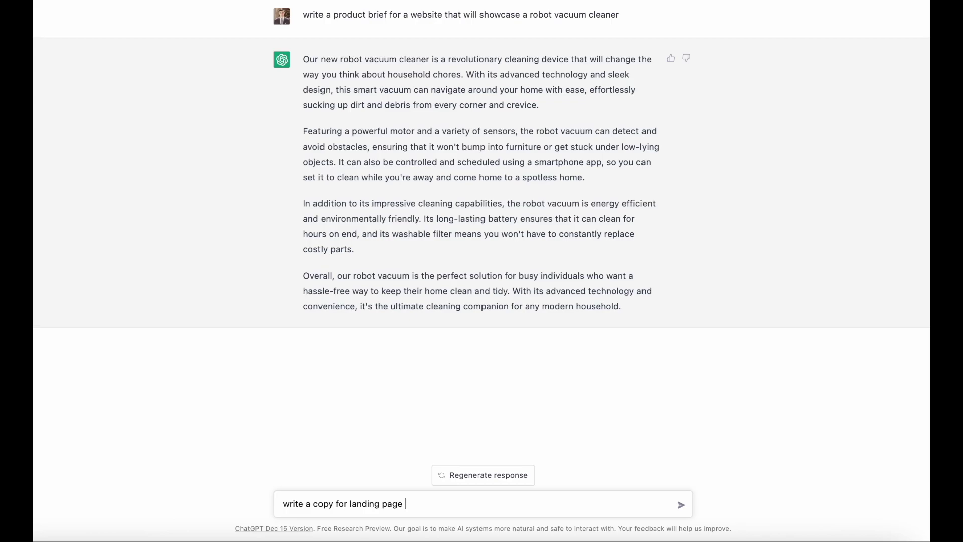
{"action": "type", "text": "for the new robot vacuum cleaner"}
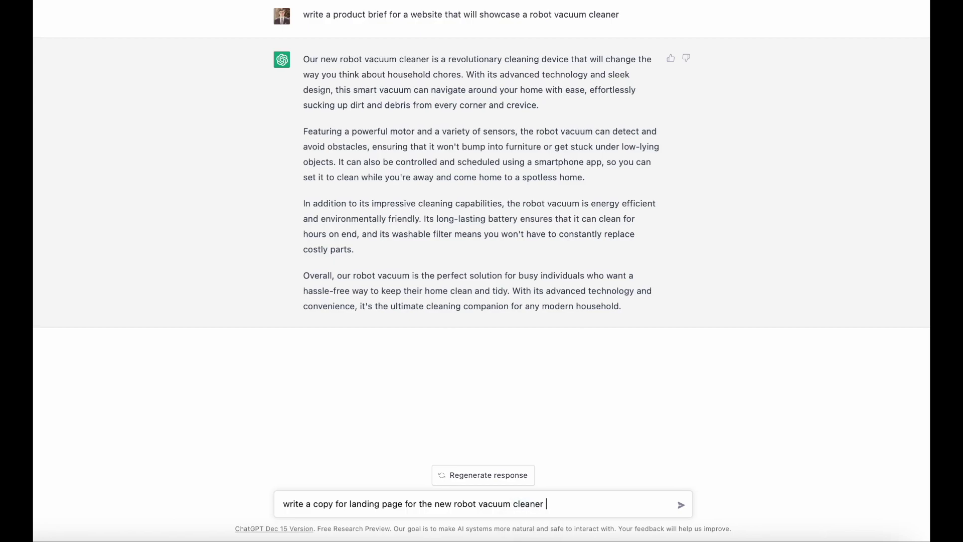
{"action": "key", "text": "Return"}
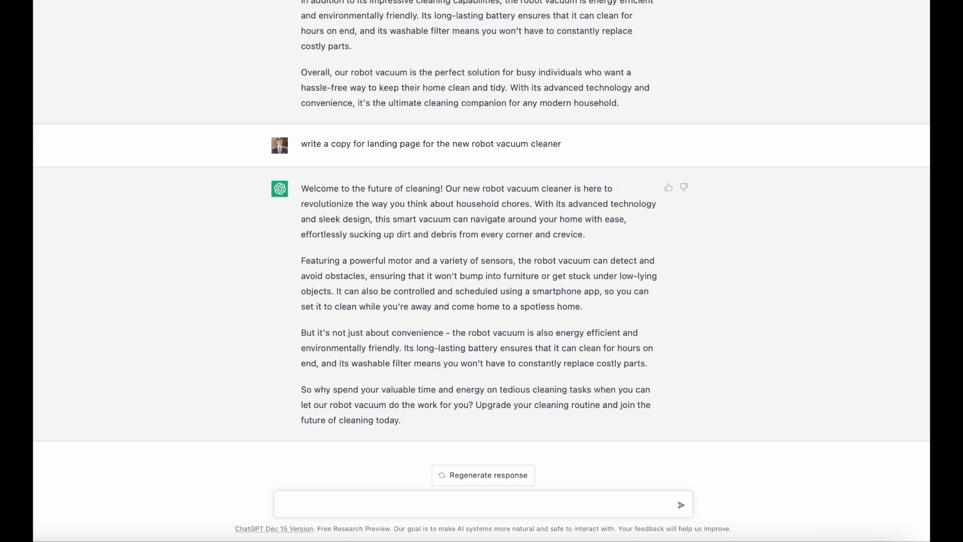
Request an error message for "no internet connection", then draft the why-buy question
{"action": "type", "text": "rite error message for \"no interne"}
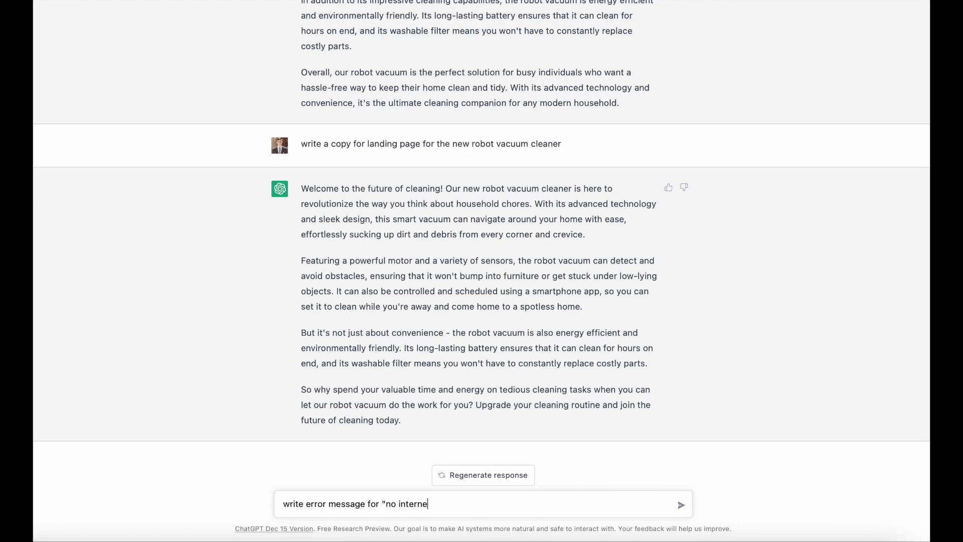
{"action": "type", "text": "t connection\""}
{"action": "key", "text": "Return"}
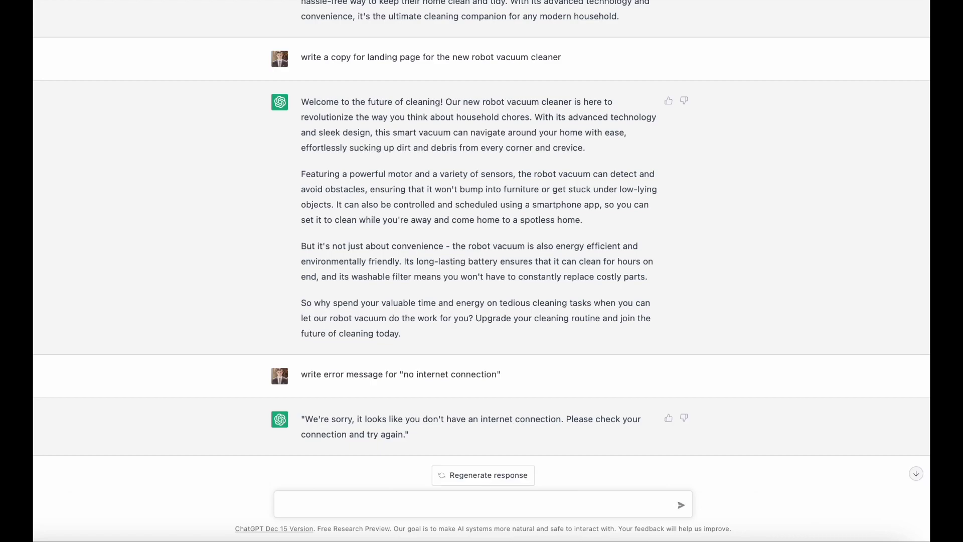
{"action": "type", "text": "explain why people should buy "}
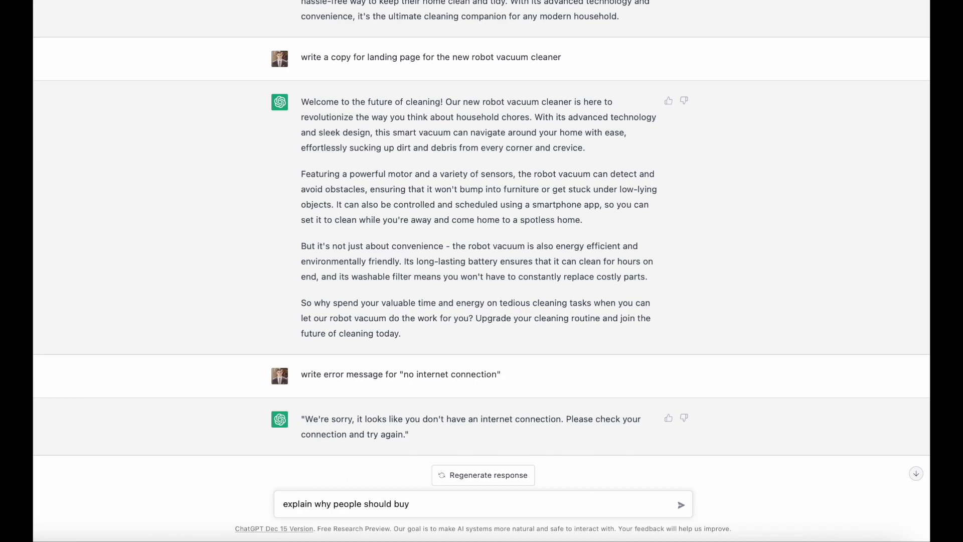
{"action": "type", "text": "our robot vacuum cleaner"}
Send 'explain why people should buy our robot vacuum cleaner' to get five reasons
{"action": "key", "text": "Return"}
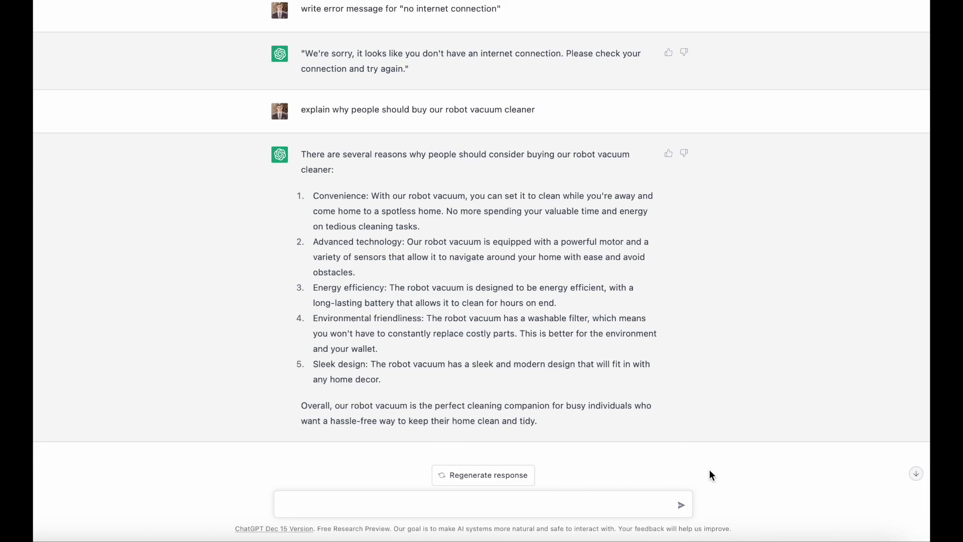
{"action": "left_click", "coordinate": [611, 501]}
Send 'find good color scheme for landing page for robot vacuum cleaner'
{"action": "type", "text": "find good color scheme "}
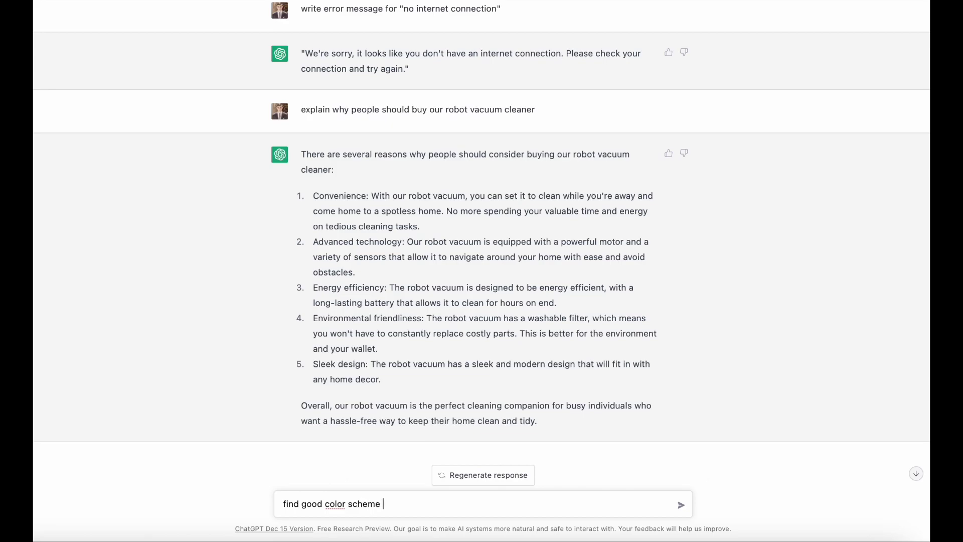
{"action": "type", "text": "for landing page for robot vacuum clean"}
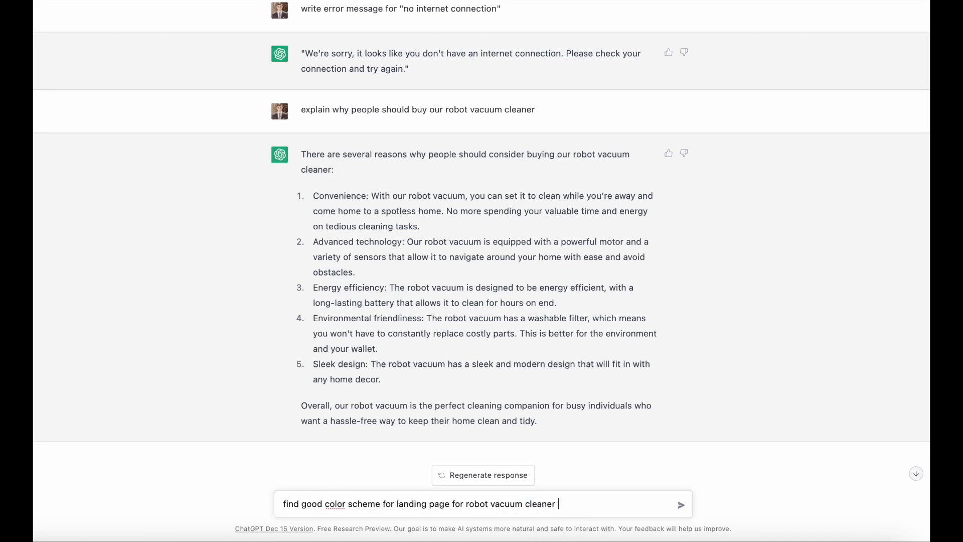
{"action": "type", "text": "er"}
{"action": "key", "text": "Return"}
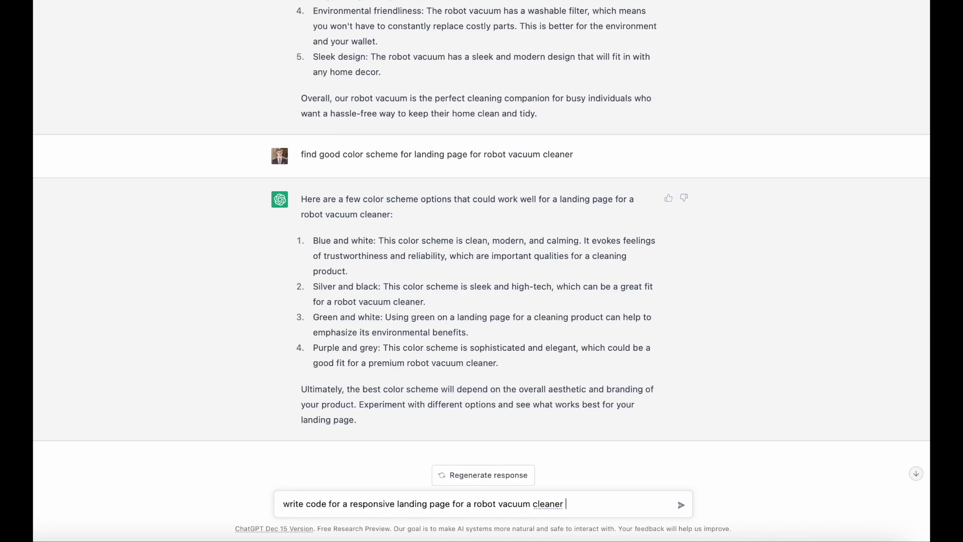
Send the responsive robot vacuum landing page code request and review the HTML/CSS reply
{"action": "key", "text": "Return"}
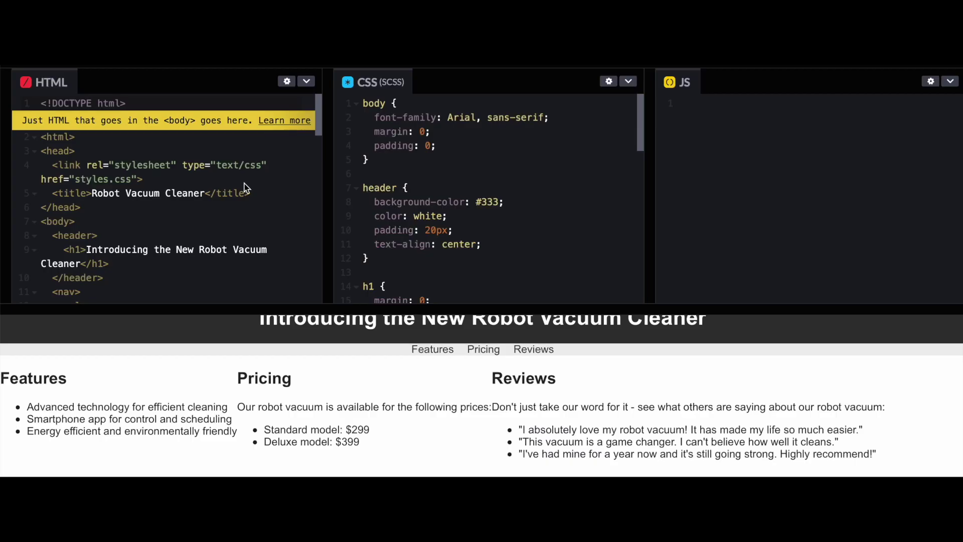
{"action": "scroll", "coordinate": [243, 187], "scroll_direction": "down", "scroll_amount": 15}
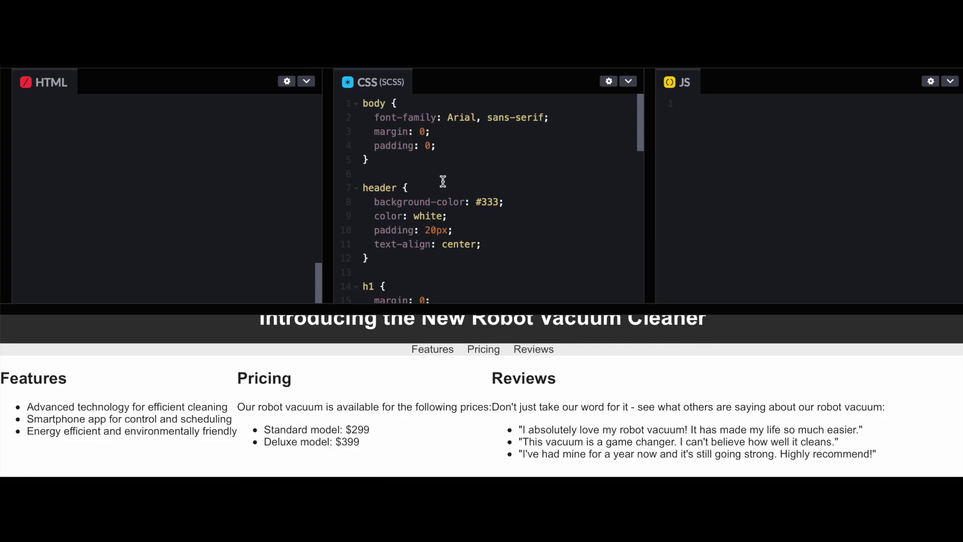
{"action": "scroll", "coordinate": [442, 181], "scroll_direction": "down", "scroll_amount": 15}
{"action": "scroll", "coordinate": [471, 348], "scroll_direction": "up", "scroll_amount": 1}
{"action": "scroll", "coordinate": [470, 351], "scroll_direction": "down", "scroll_amount": 1}
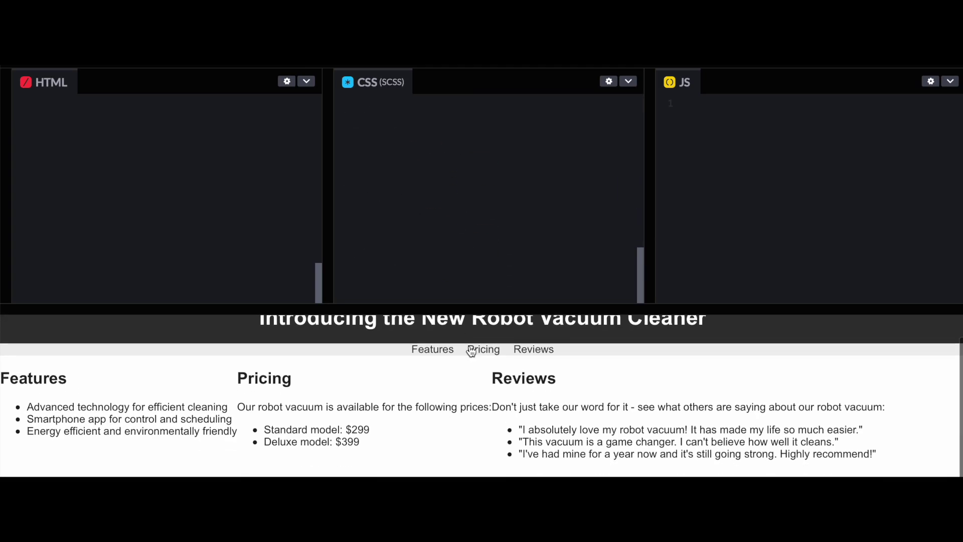
{"action": "scroll", "coordinate": [471, 351], "scroll_direction": "up", "scroll_amount": 1}
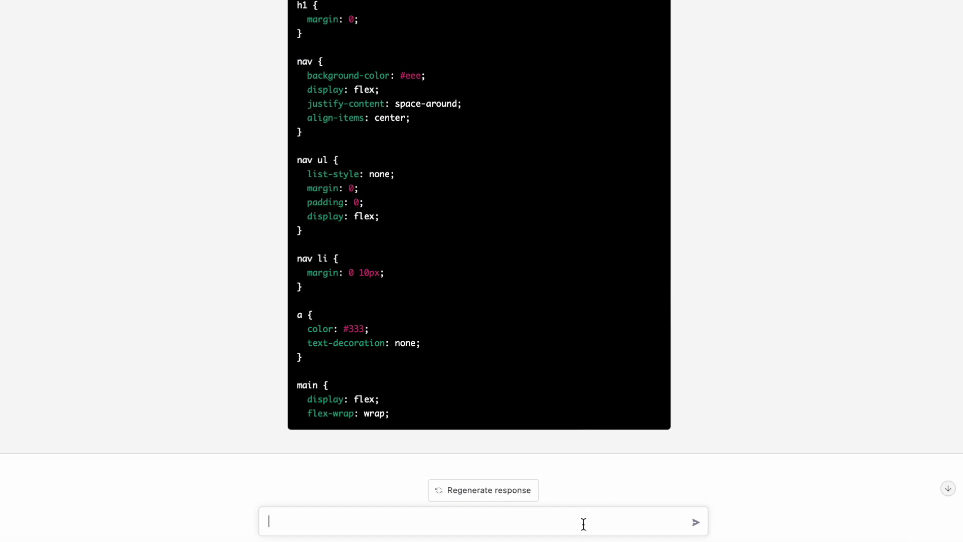
Send the prompt 'rotating red 3D cube three js'
{"action": "type", "text": "D cube three js"}
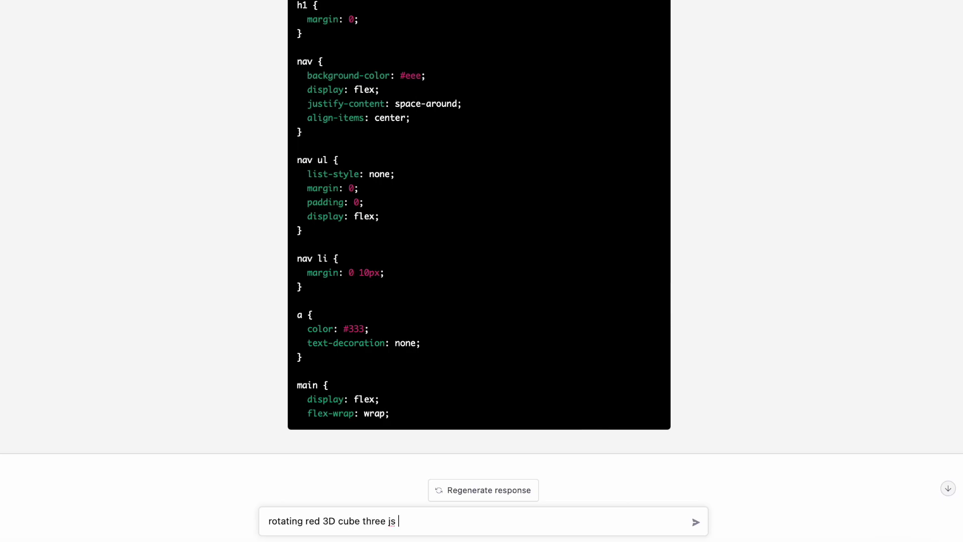
{"action": "key", "text": "Return"}
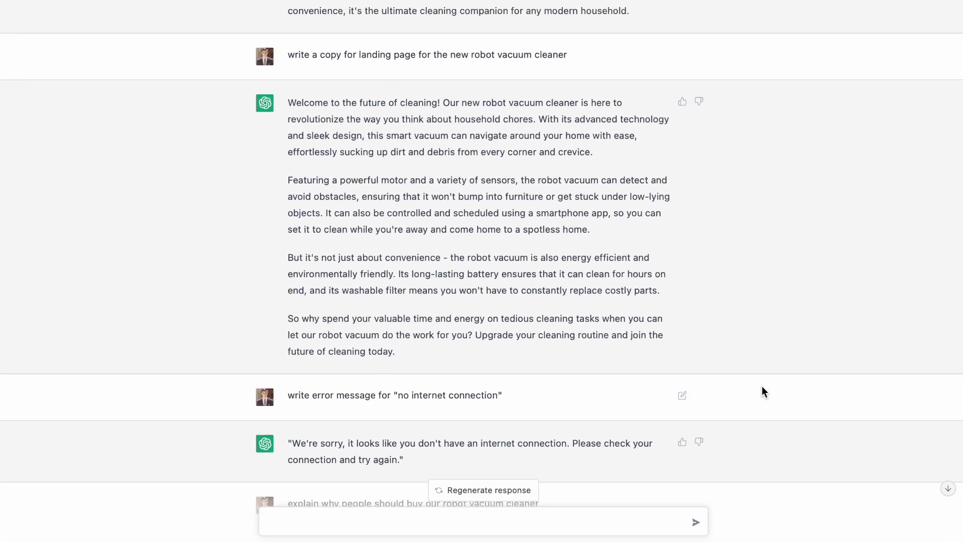
Ask ChatGPT to translate the copied opening landing-copy paragraph to Spanish
{"action": "left_click_drag", "start_coordinate": [582, 165], "coordinate": [288, 117]}
{"action": "key", "text": "ctrl+c"}
{"action": "scroll", "coordinate": [393, 263], "scroll_direction": "down", "scroll_amount": 20}
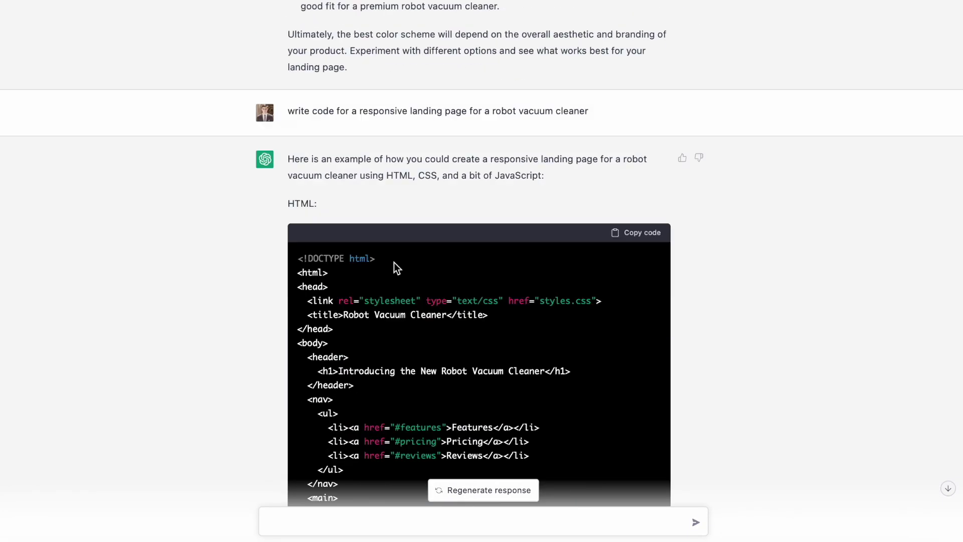
{"action": "scroll", "coordinate": [393, 263], "scroll_direction": "down", "scroll_amount": 20}
{"action": "left_click", "coordinate": [315, 514]}
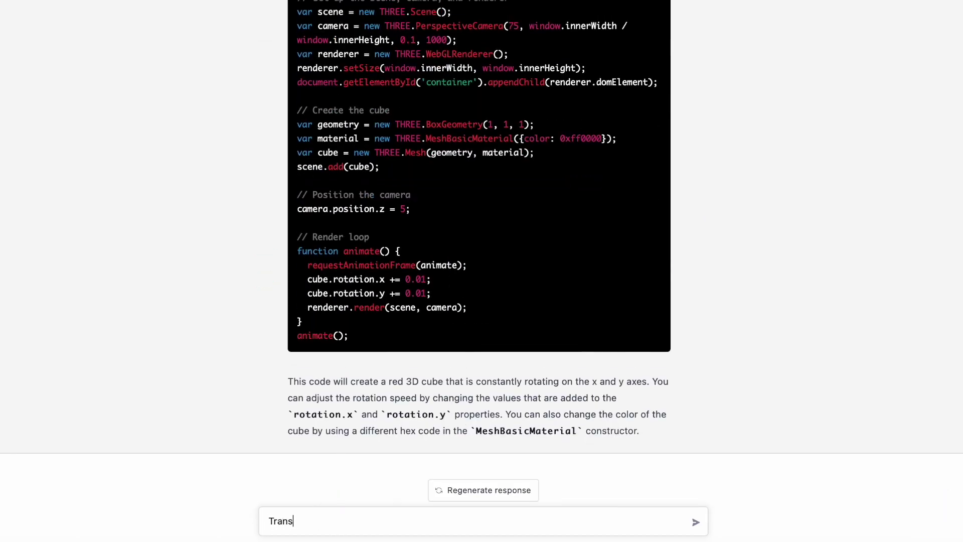
{"action": "type", "text": "Translate text \""}
{"action": "key", "text": "ctrl+v"}
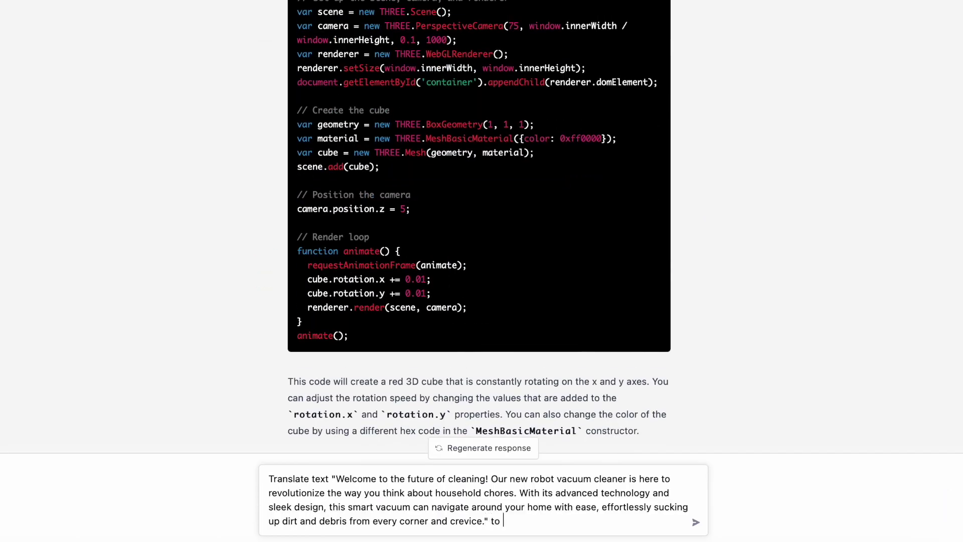
{"action": "type", "text": "\" to spanish"}
{"action": "key", "text": "Return"}
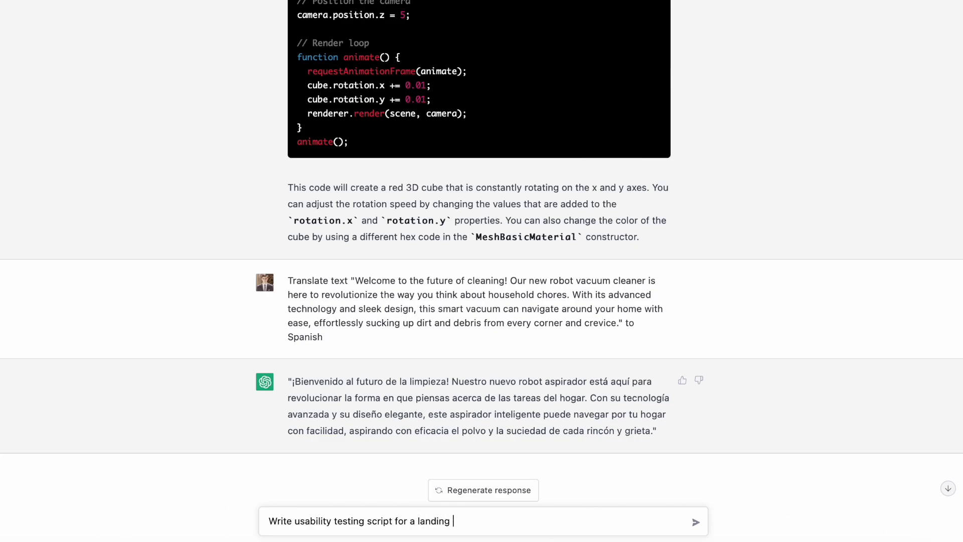
Send 'Write usability testing script for a landing page'
{"action": "type", "text": "page"}
{"action": "key", "text": "Return"}
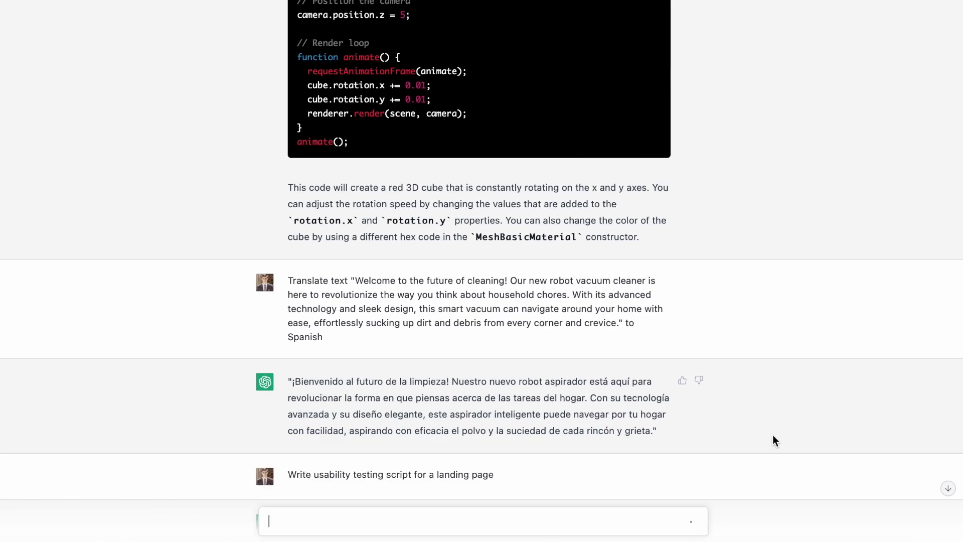